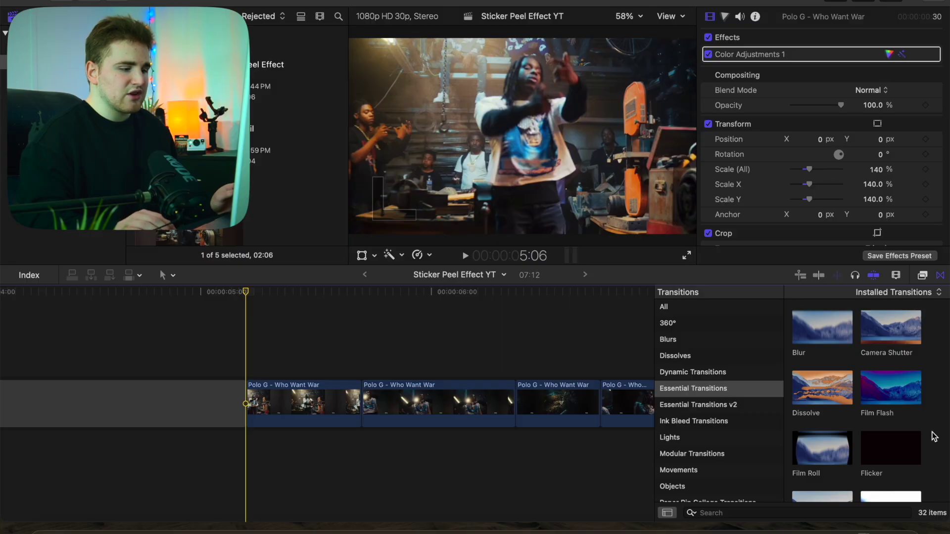
# Step: Add the Glow transition from Essential Transitions at the cut between the first and second video clips
pyautogui.scroll(-3, 934, 436)
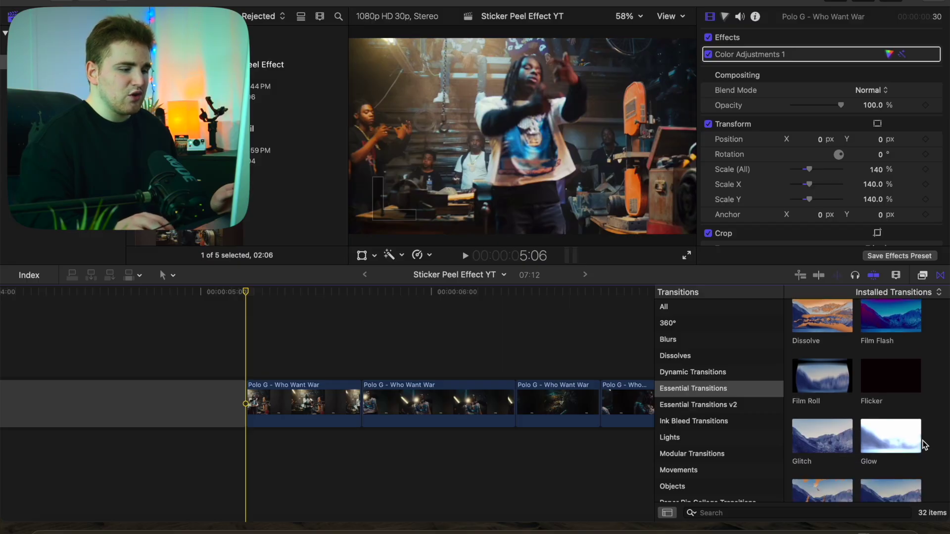
pyautogui.scroll(-6, 929, 445)
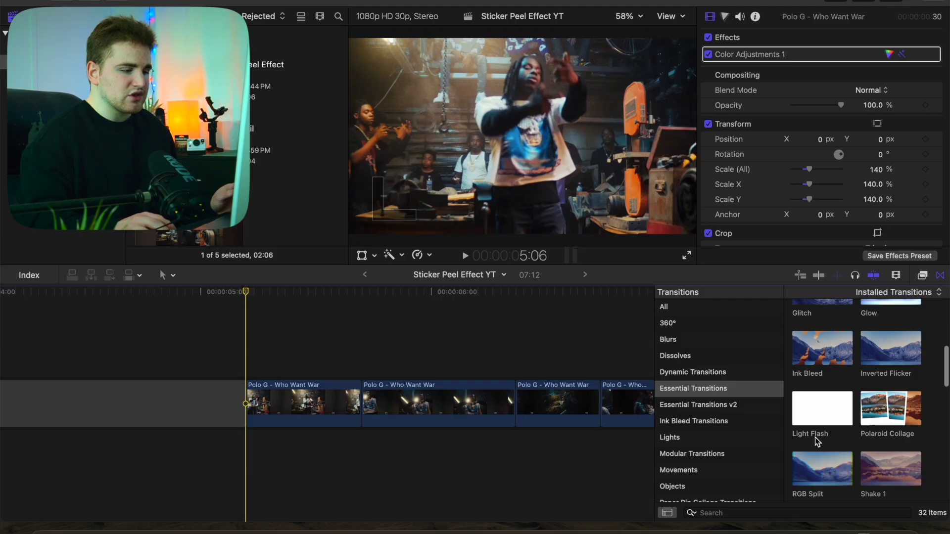
pyautogui.scroll(4, 854, 440)
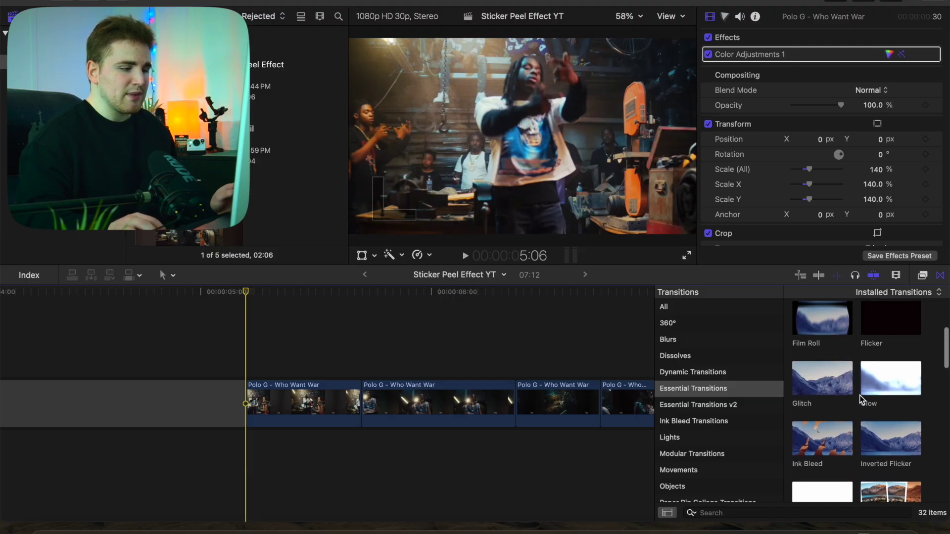
pyautogui.click(895, 378)
pyautogui.moveTo(854, 382); pyautogui.dragTo(345, 397)
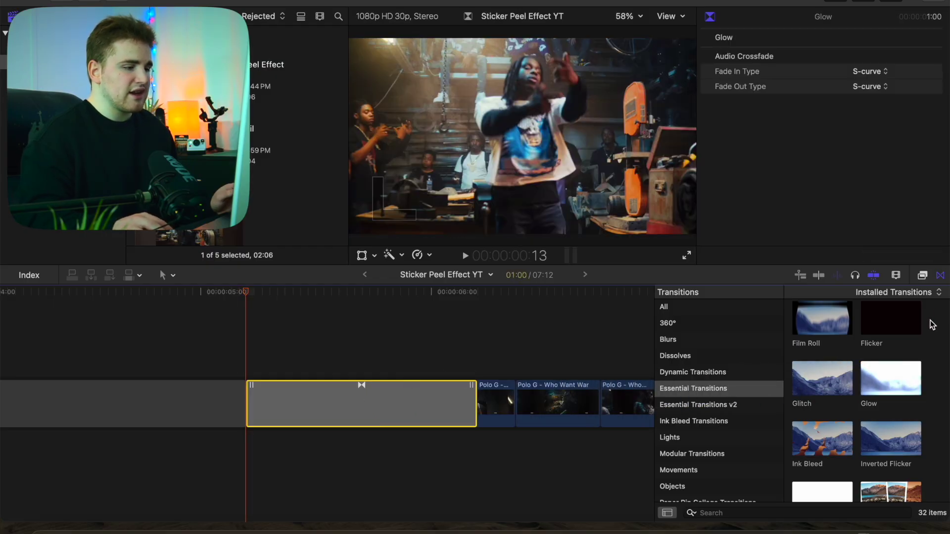
pyautogui.click(940, 277)
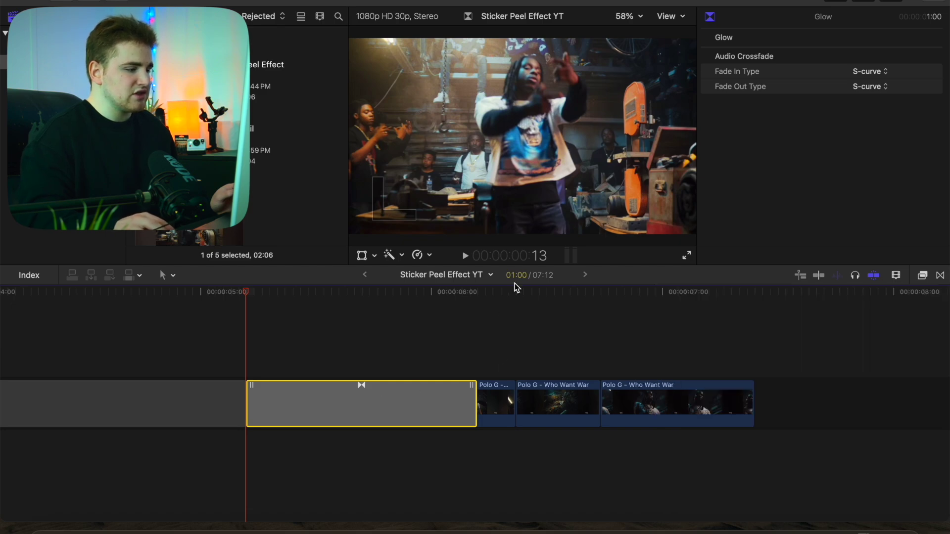
# Step: Play back the section with the Glow transition from the start of the first video clip
pyautogui.click(244, 363)
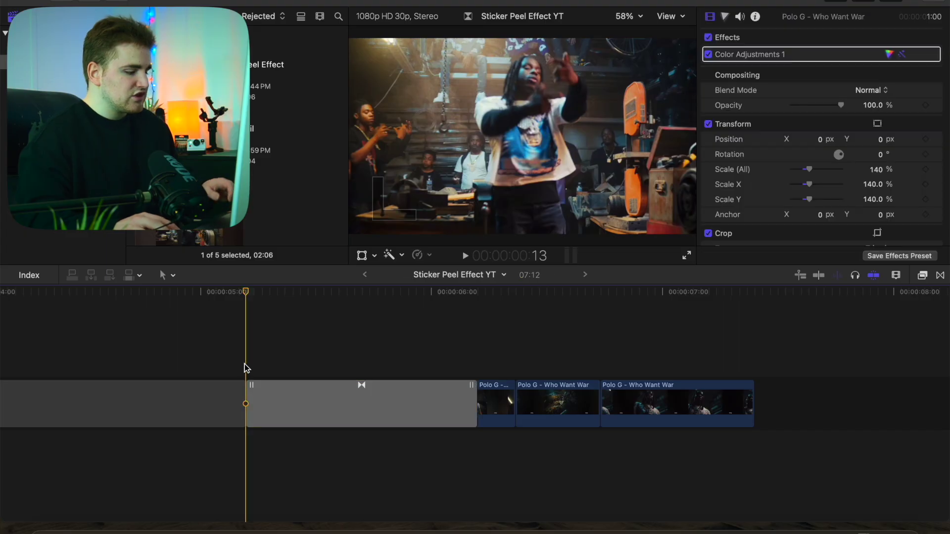
pyautogui.press('/')
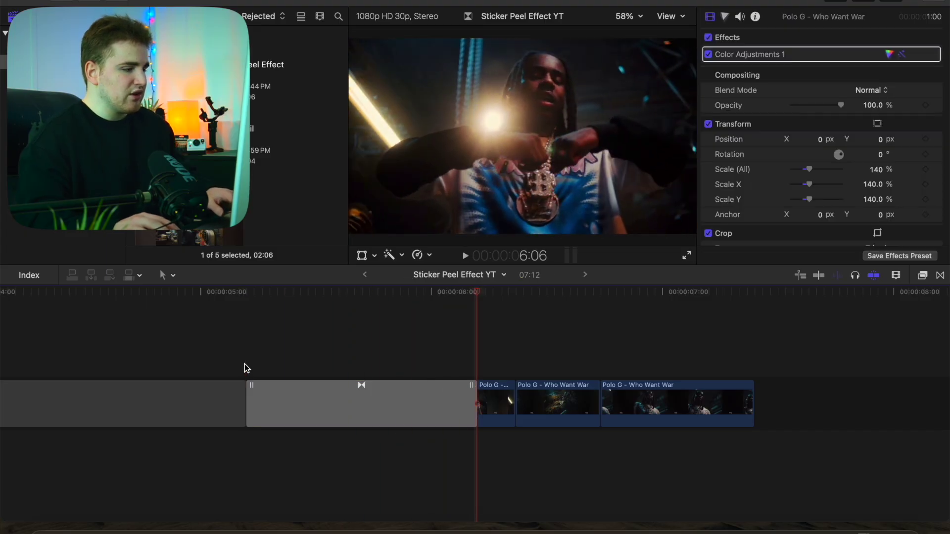
pyautogui.click(247, 369)
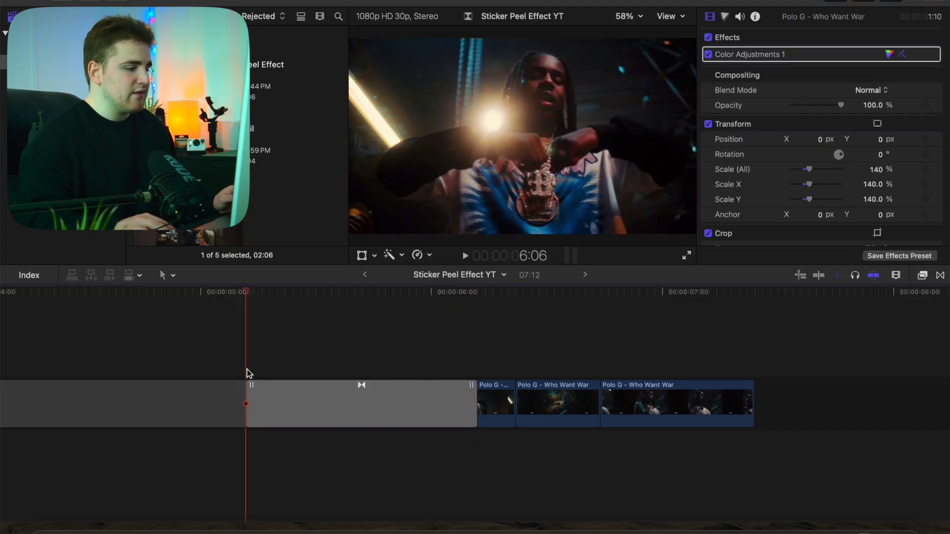
# Step: Shorten the Glow transition to 12 frames and play the cut back from the start of the first video clip
pyautogui.click(302, 399)
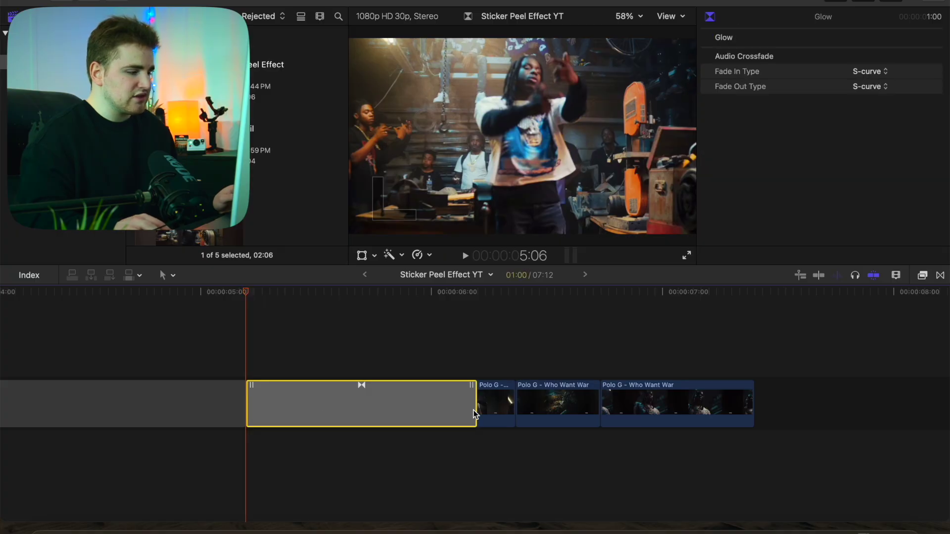
pyautogui.moveTo(477, 412); pyautogui.dragTo(405, 409)
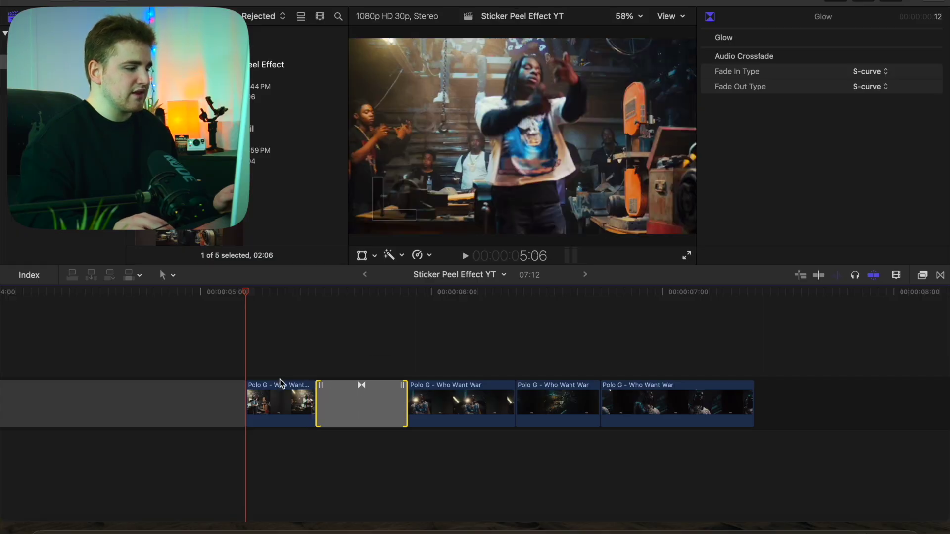
pyautogui.click(244, 367)
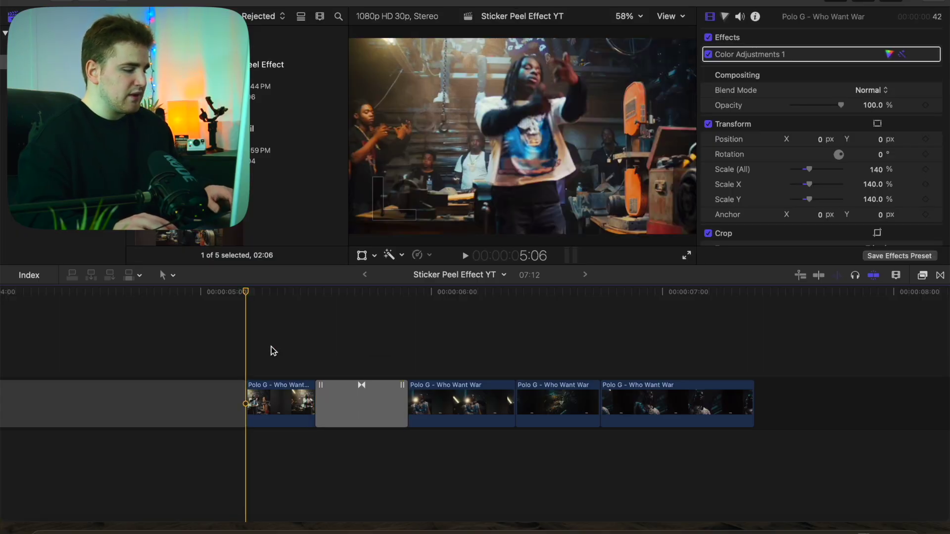
pyautogui.press('space')
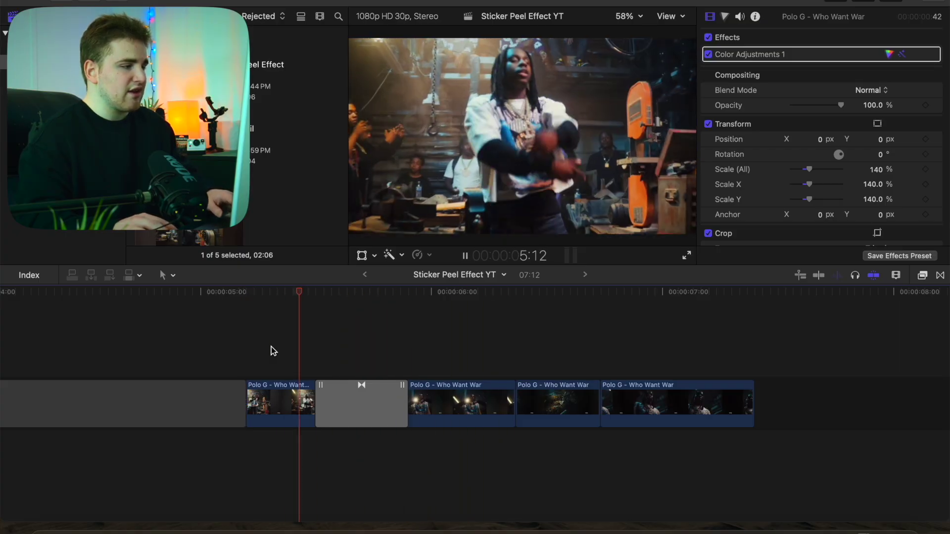
pyautogui.press('space')
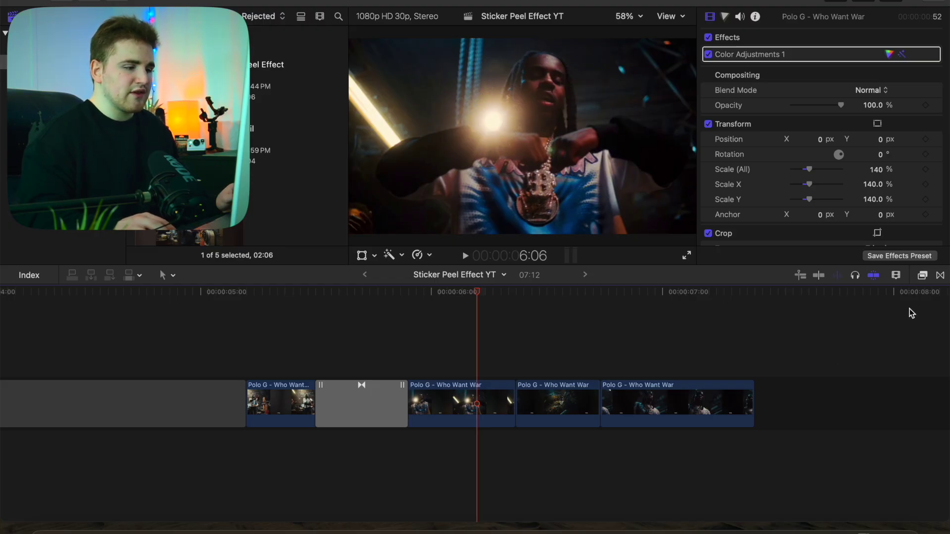
# Step: Add the Wipe 2 transition from Essential Transitions at the cut between the second and third video clips
pyautogui.click(939, 276)
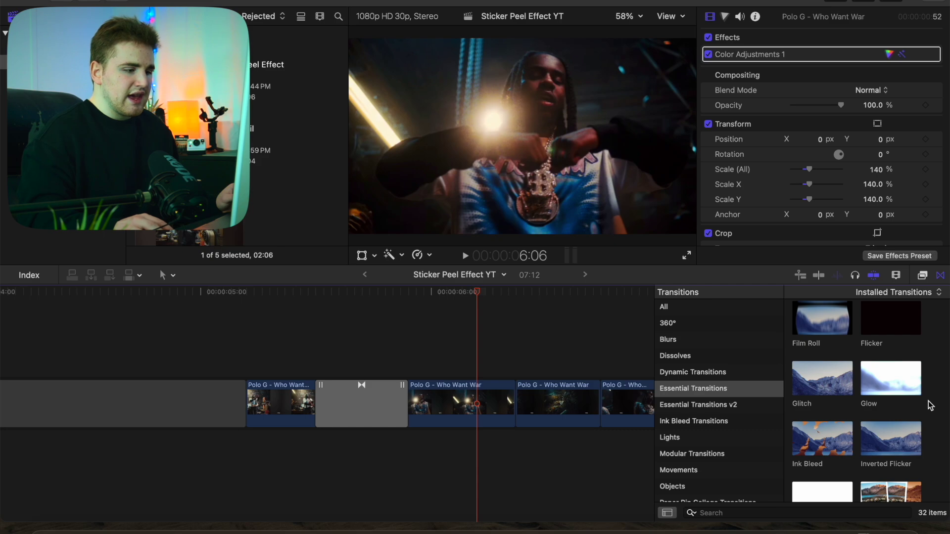
pyautogui.scroll(-10, 930, 405)
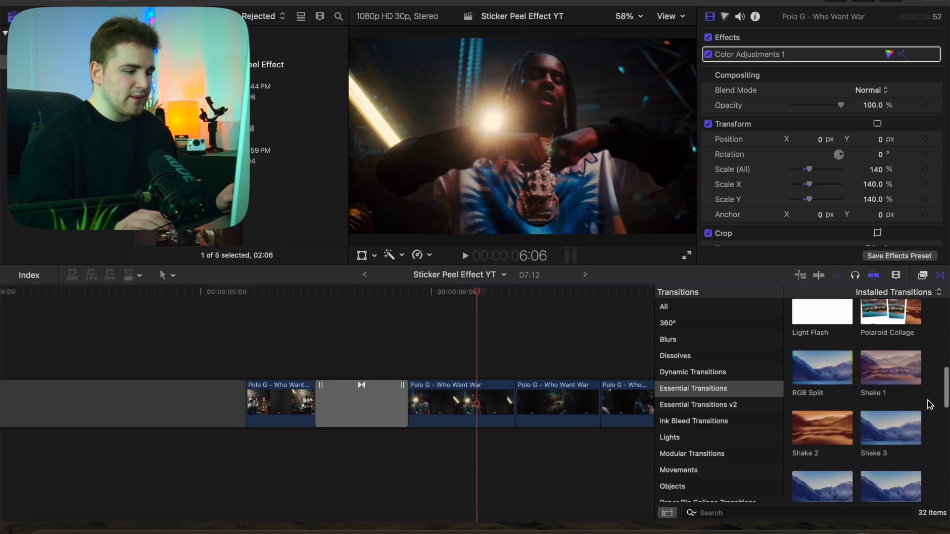
pyautogui.scroll(-8, 930, 405)
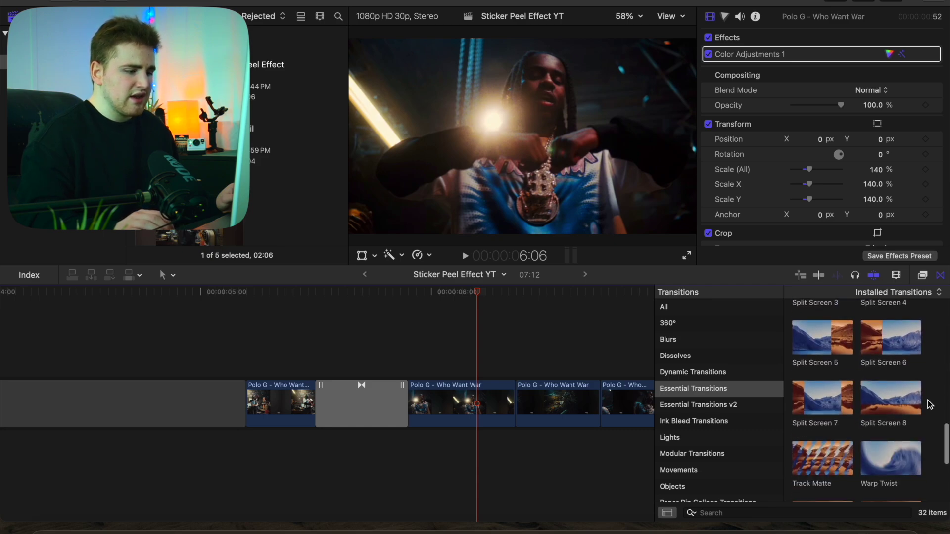
pyautogui.scroll(-5, 928, 406)
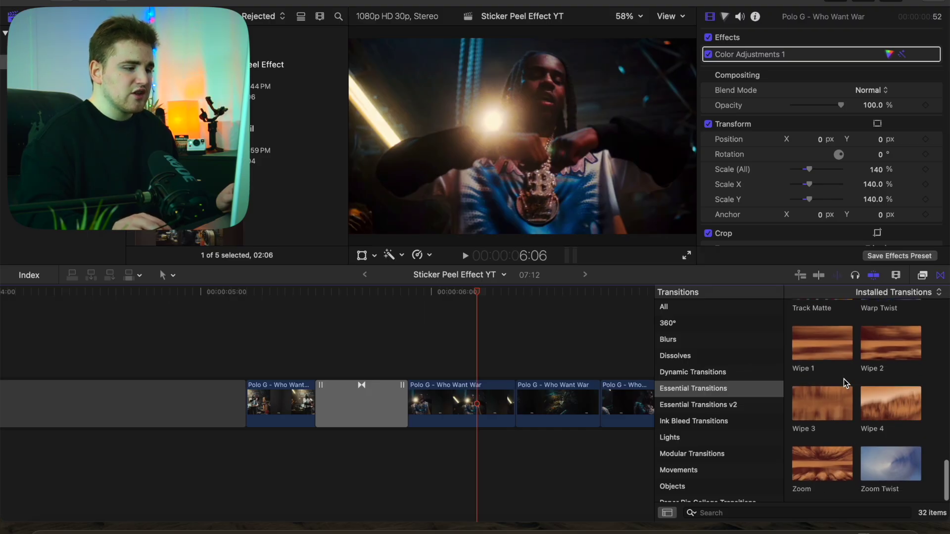
pyautogui.scroll(1, 844, 383)
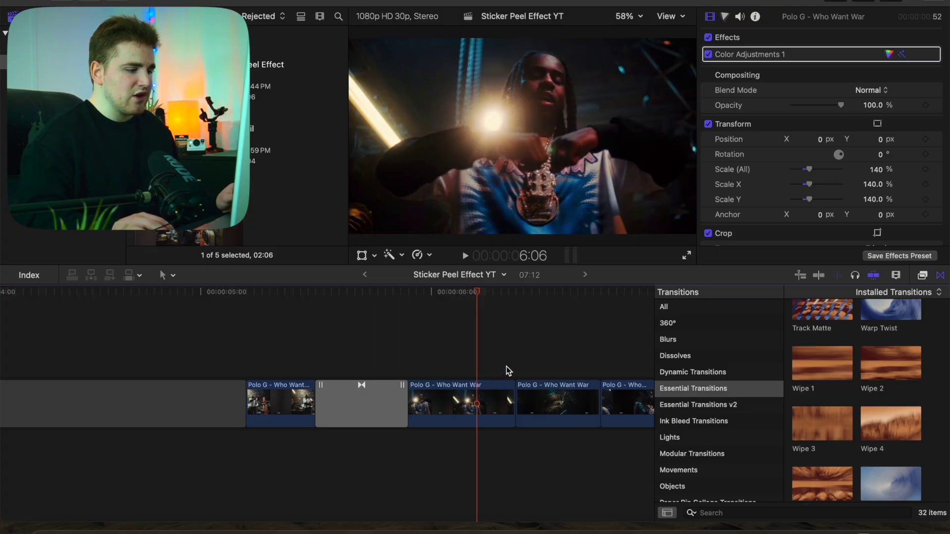
pyautogui.click(435, 373)
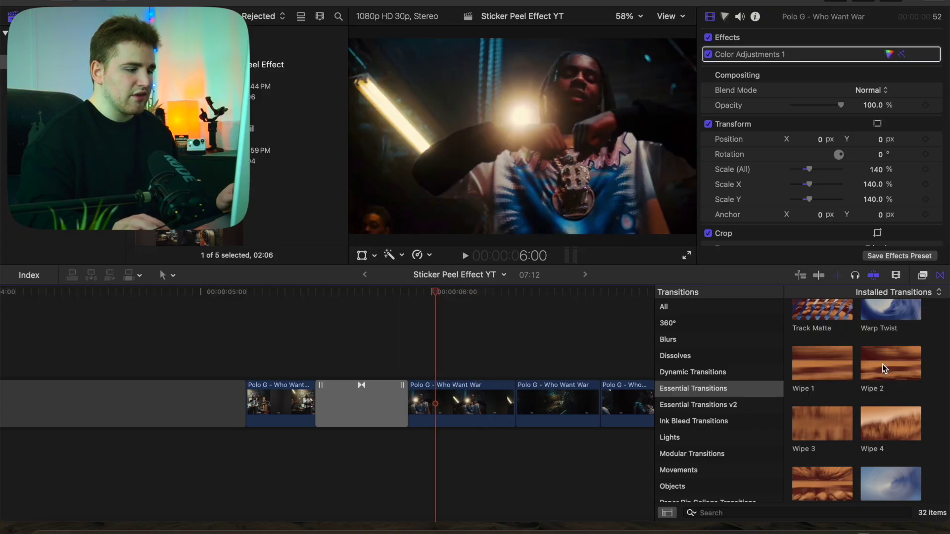
pyautogui.moveTo(886, 363); pyautogui.dragTo(506, 400)
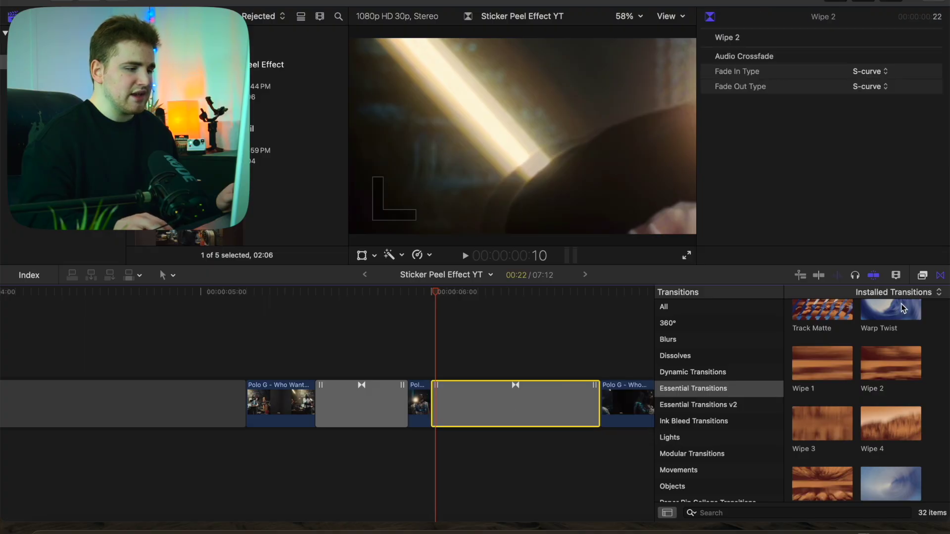
pyautogui.click(939, 278)
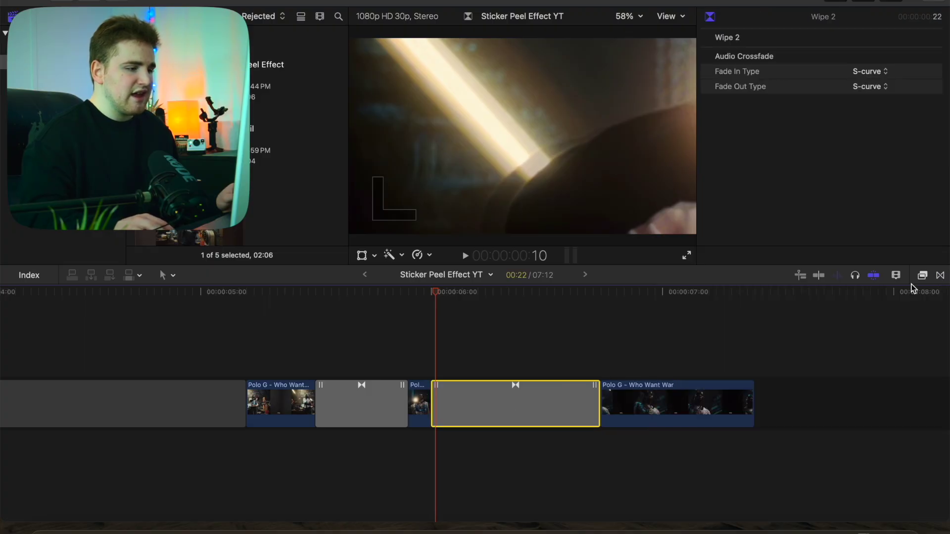
# Step: Play back the Wipe 2 transition from the end of the Glow transition
pyautogui.click(411, 366)
pyautogui.press('space')
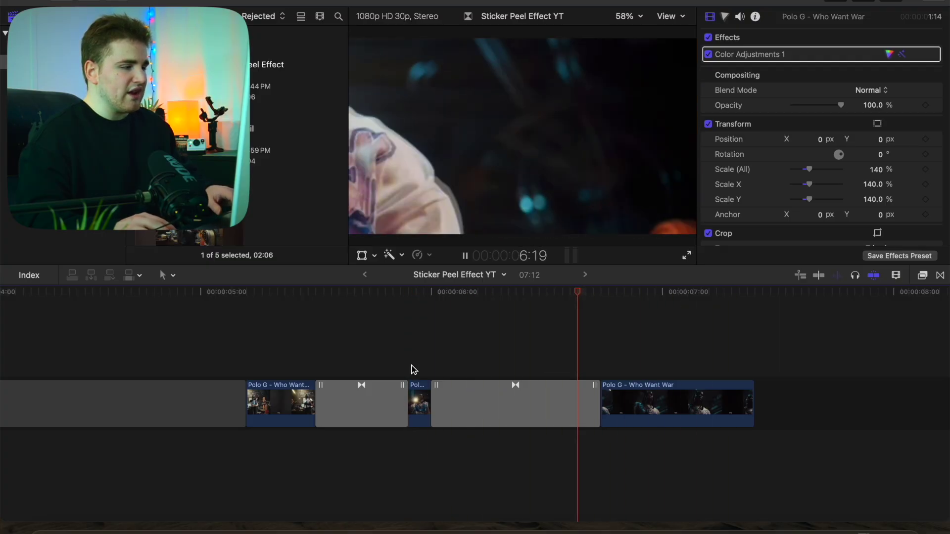
pyautogui.click(411, 370)
pyautogui.press('space')
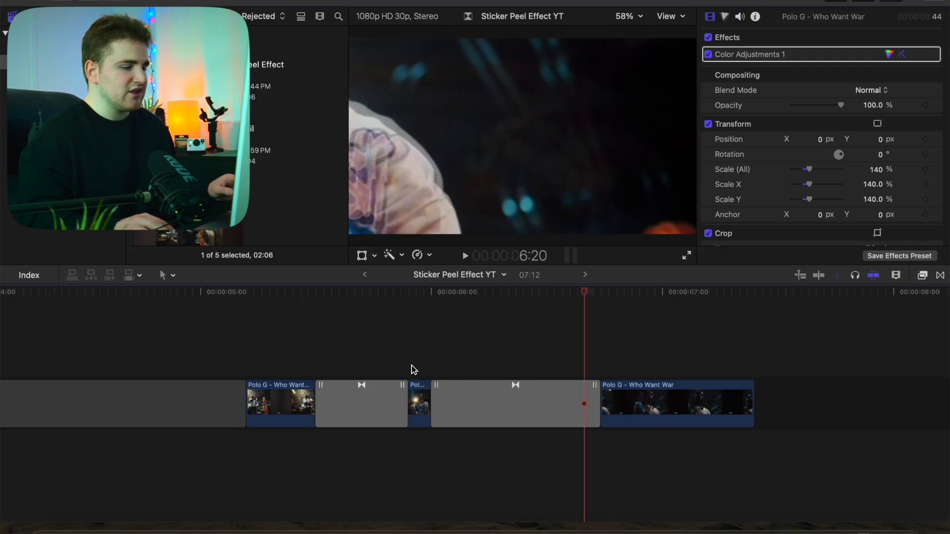
# Step: Shorten the Wipe 2 transition to 4 frames
pyautogui.click(413, 370)
pyautogui.click(504, 397)
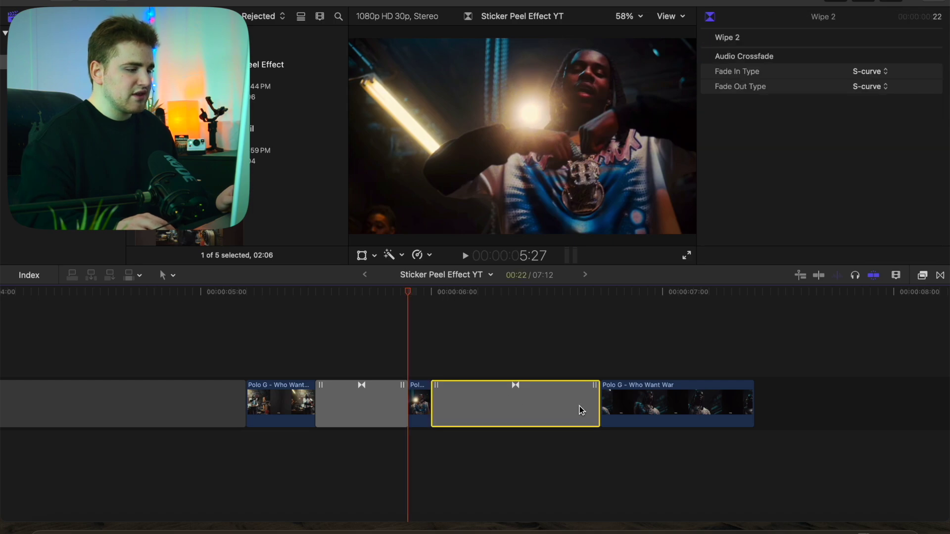
pyautogui.moveTo(596, 406); pyautogui.dragTo(527, 406)
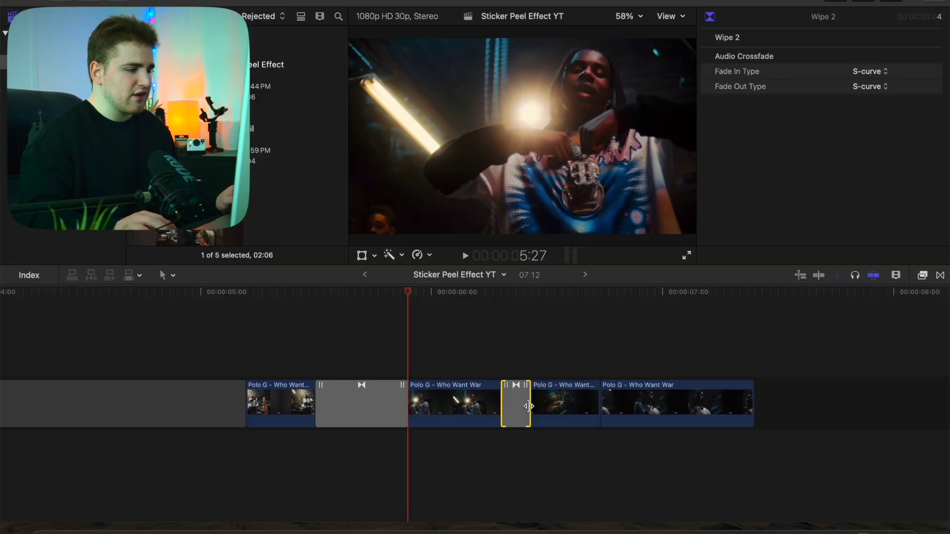
# Step: Play back the shortened Wipe 2 transition several times to check its pacing
pyautogui.click(408, 360)
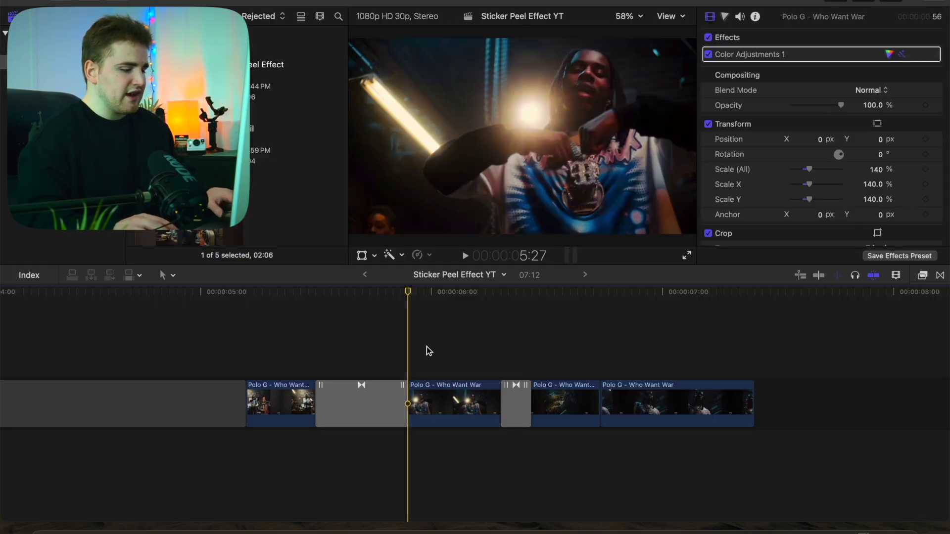
pyautogui.press('space')
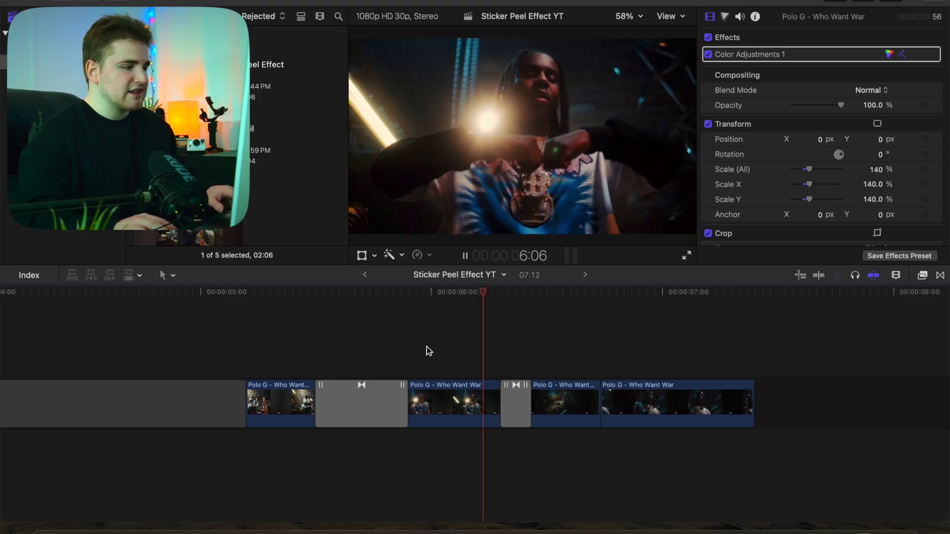
pyautogui.press('/')
pyautogui.press('/')
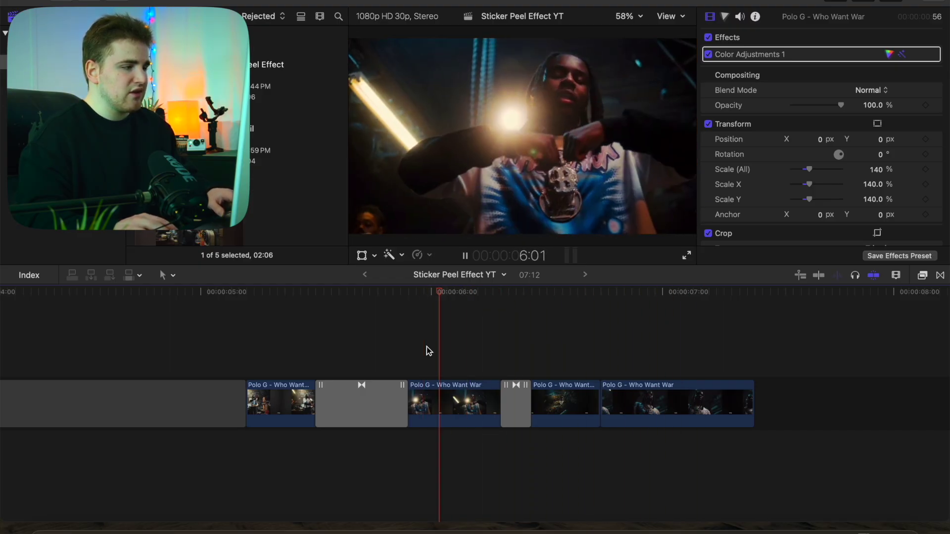
pyautogui.press('space')
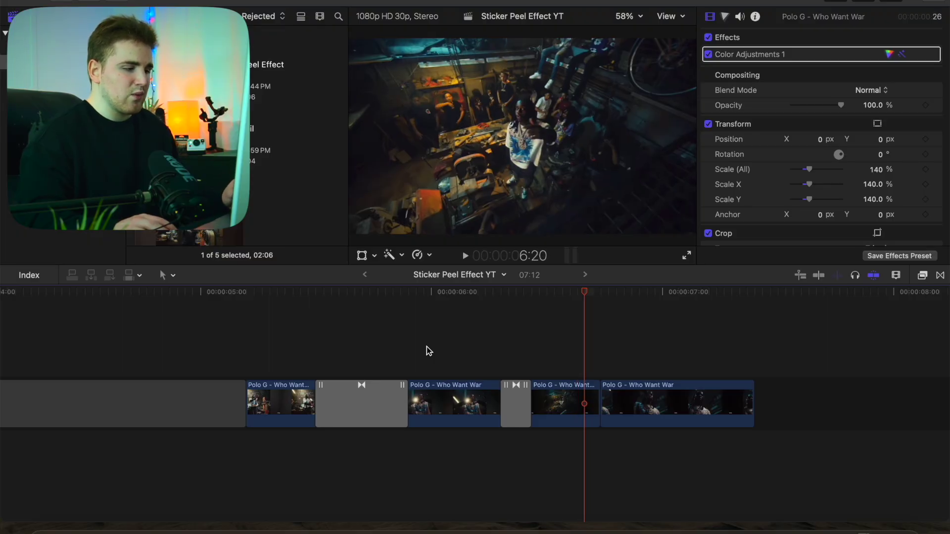
pyautogui.press('/')
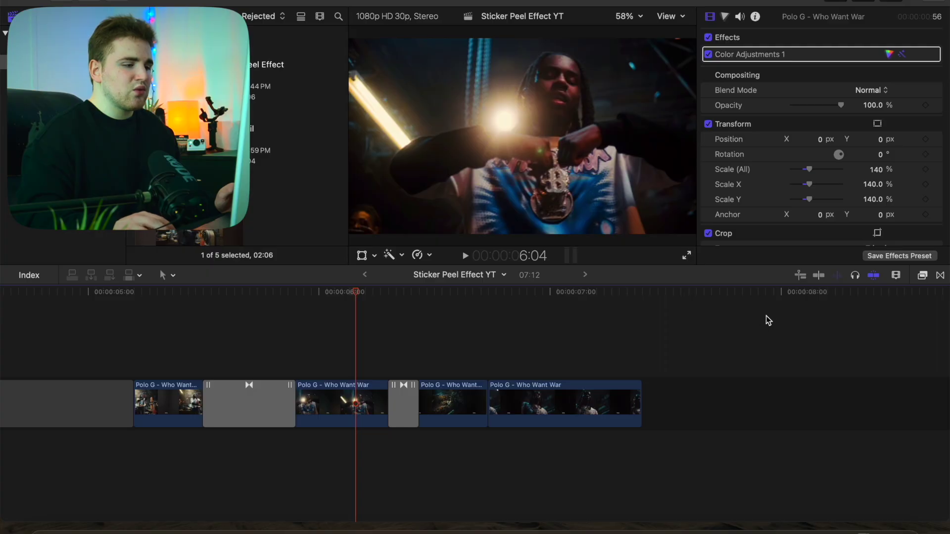
# Step: Add the Shake 3 transition from Essential Transitions at the cut between the last two video clips
pyautogui.click(939, 276)
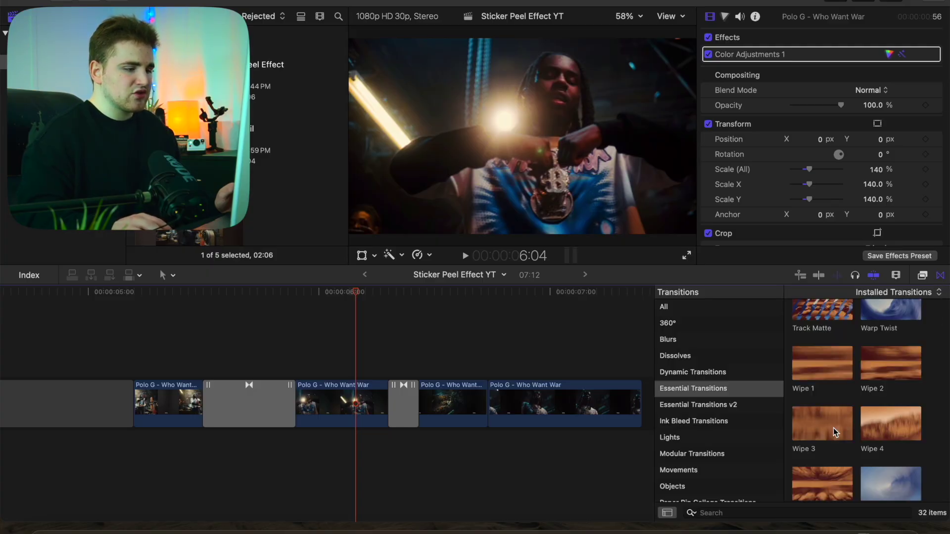
pyautogui.scroll(10, 930, 436)
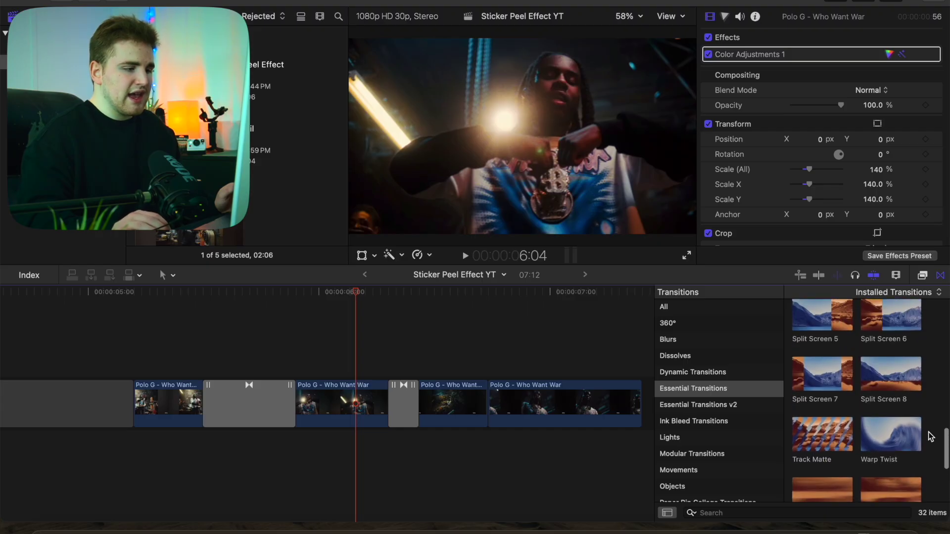
pyautogui.scroll(3, 930, 437)
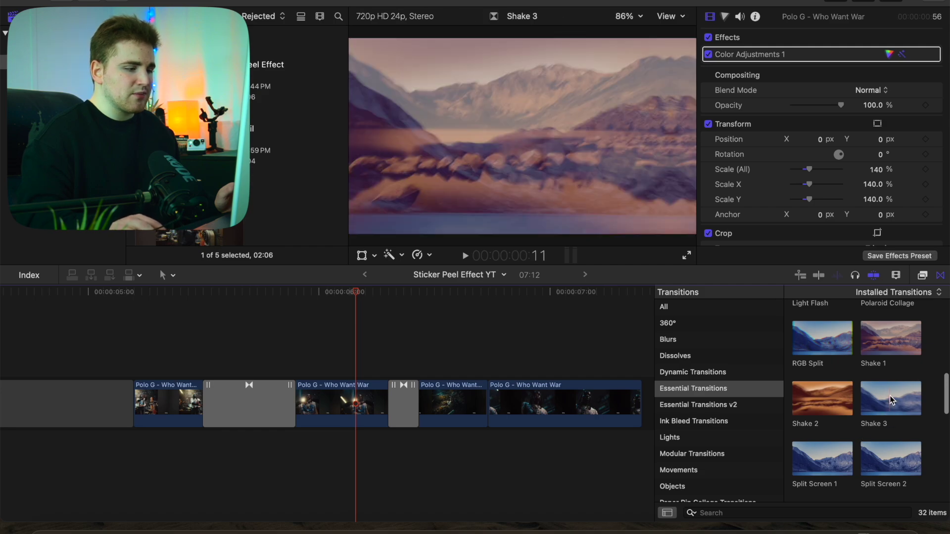
pyautogui.moveTo(887, 410); pyautogui.dragTo(520, 398)
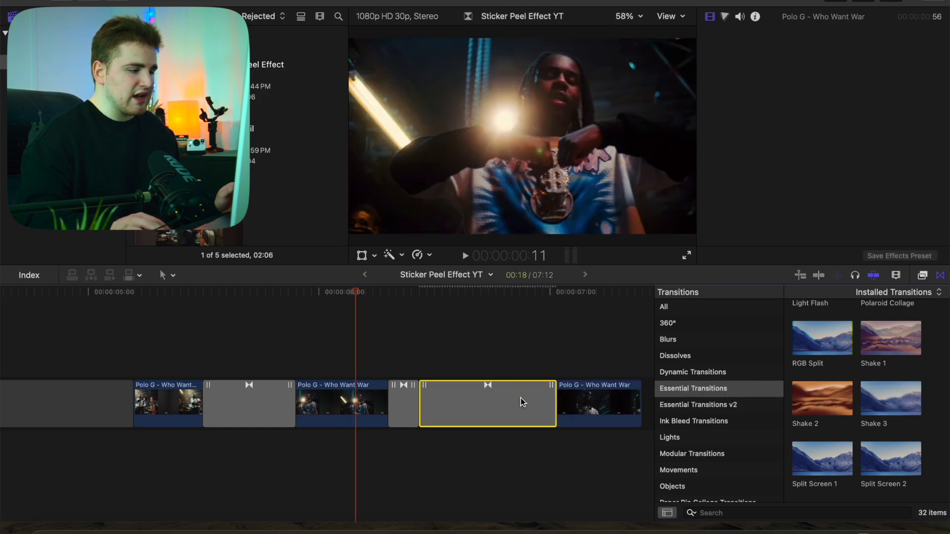
pyautogui.click(941, 277)
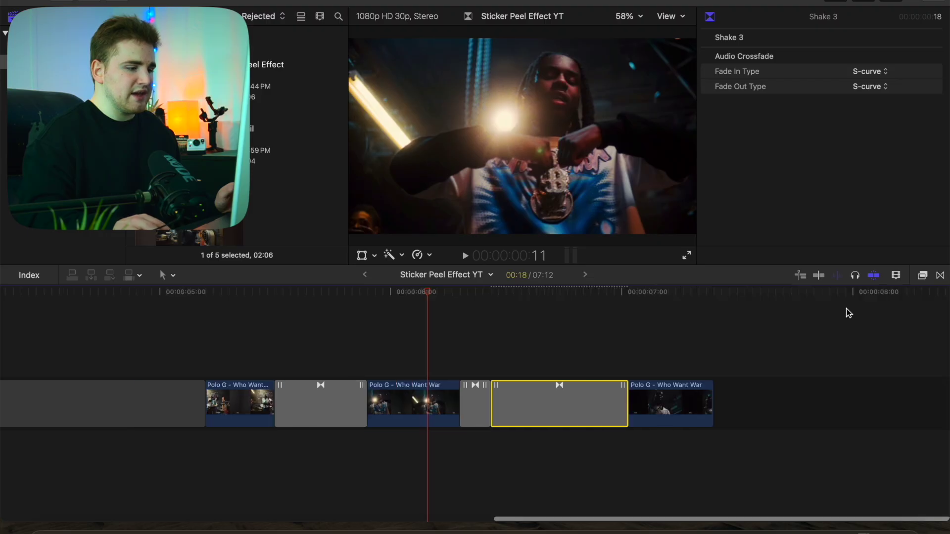
# Step: Play back the Shake 3 transition twice from its start to check its pacing
pyautogui.click(493, 362)
pyautogui.press('space')
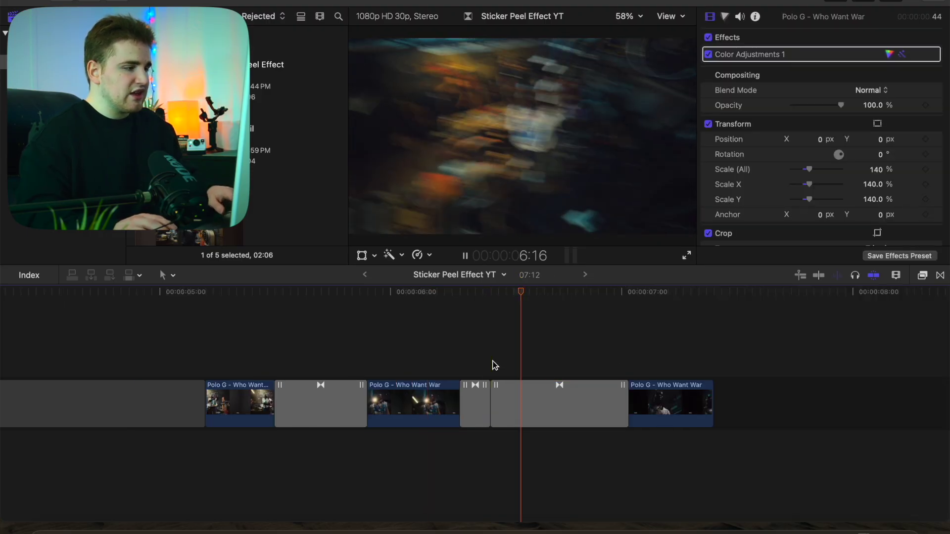
pyautogui.click(493, 365)
pyautogui.press('space')
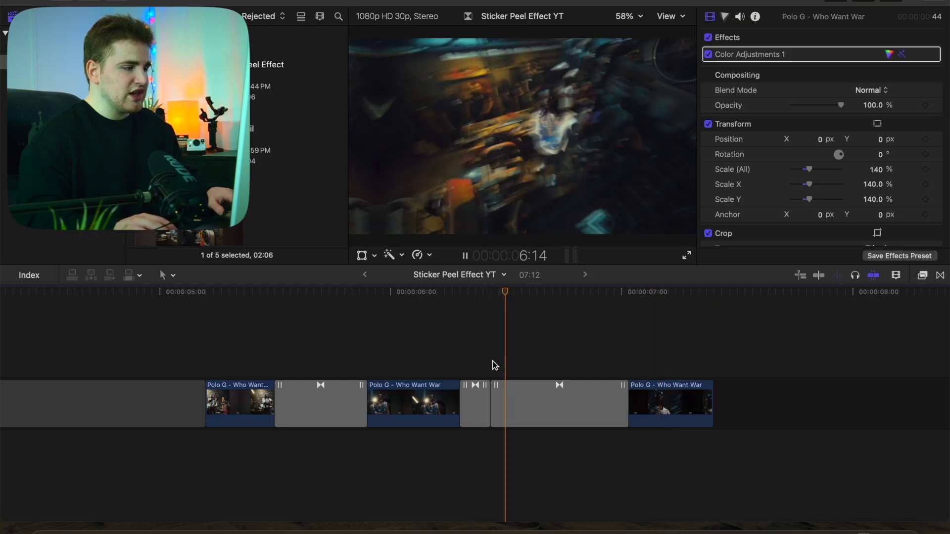
pyautogui.press('space')
pyautogui.click(427, 369)
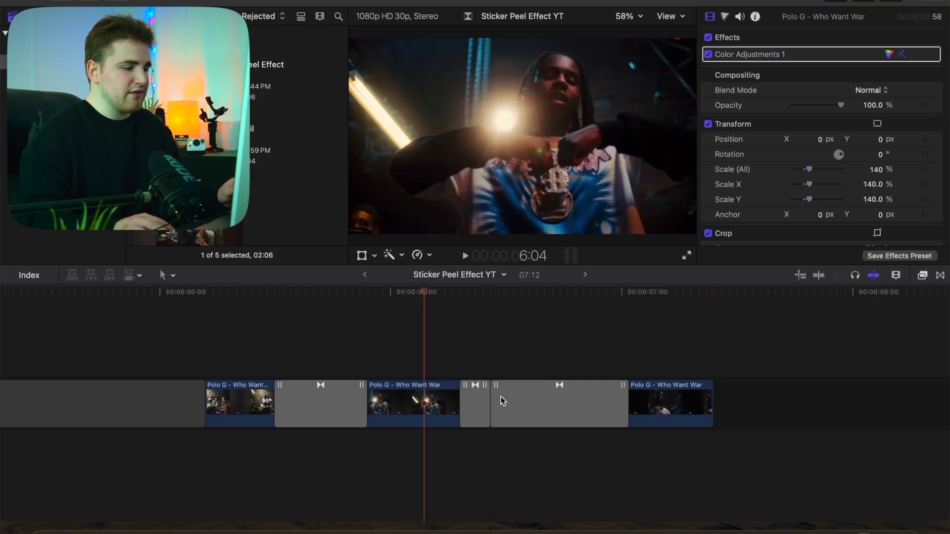
# Step: Shorten the Shake 3 transition to 5 frames and play it back from the end of the Wipe 2 transition
pyautogui.click(611, 408)
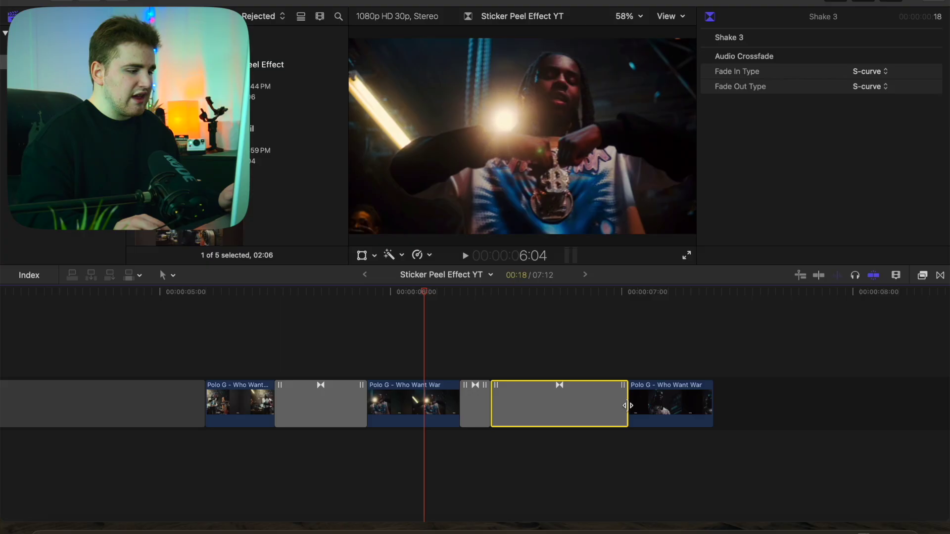
pyautogui.moveTo(628, 406); pyautogui.dragTo(577, 406)
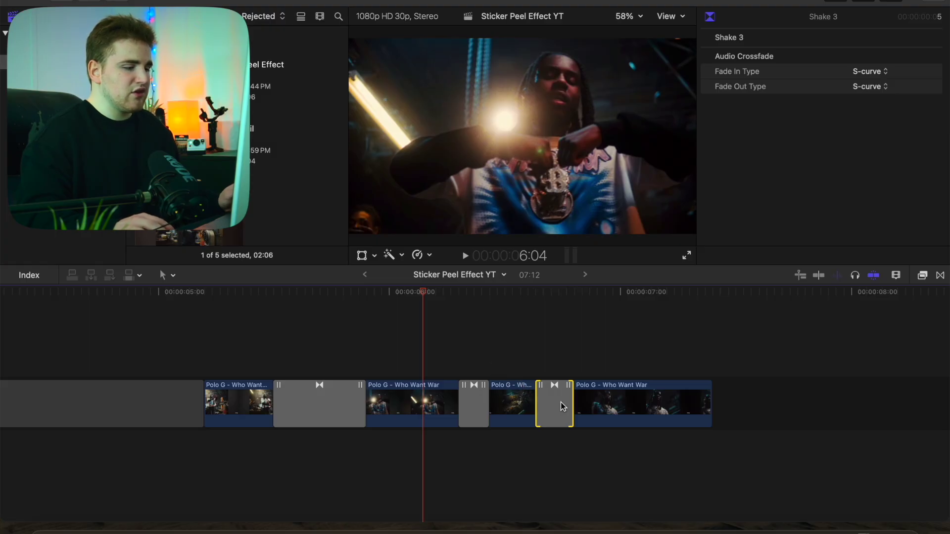
pyautogui.click(490, 368)
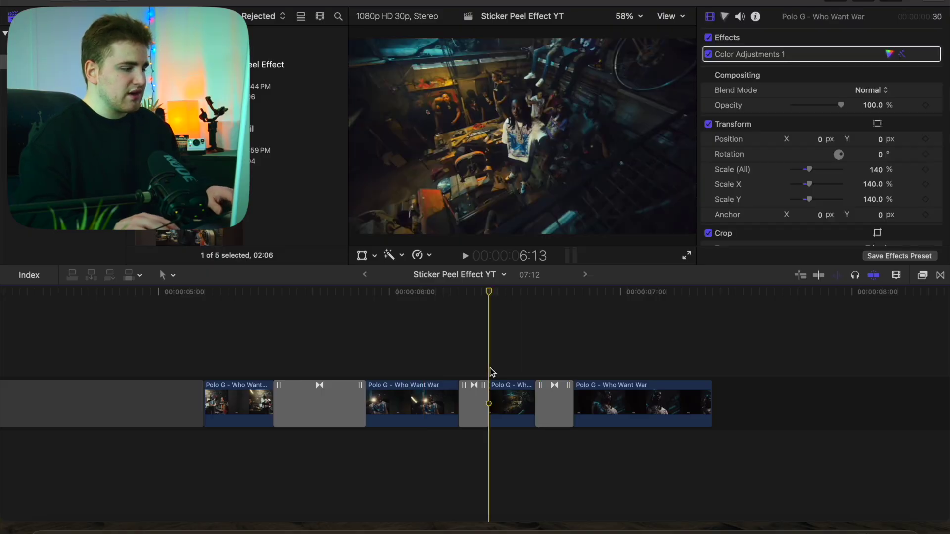
pyautogui.press('space')
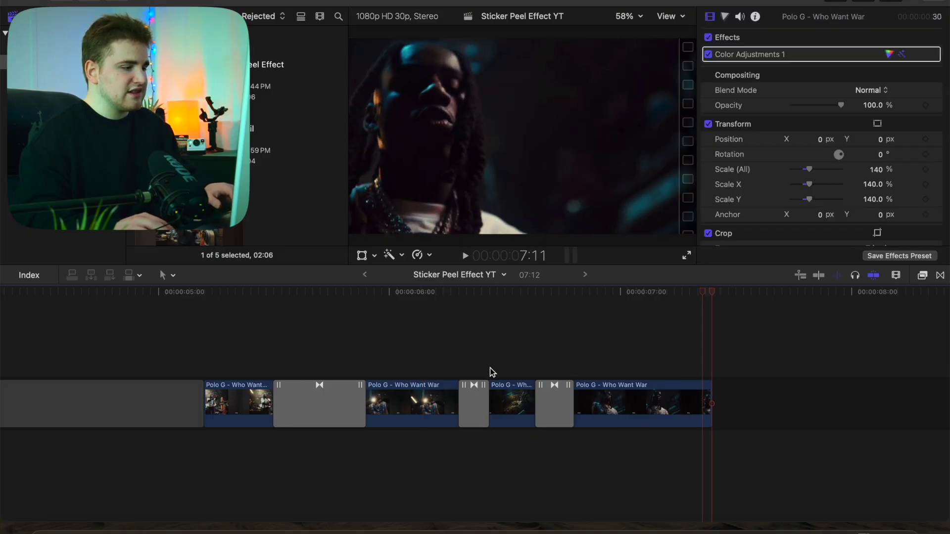
pyautogui.press('space')
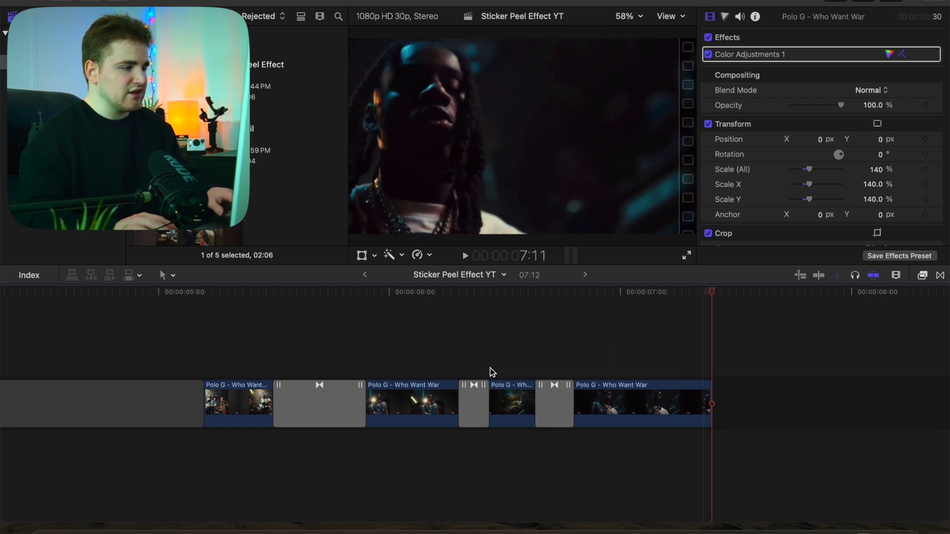
# Step: Play back the sequence with all three transitions, starting from the first video clip
pyautogui.click(207, 354)
pyautogui.press('space')
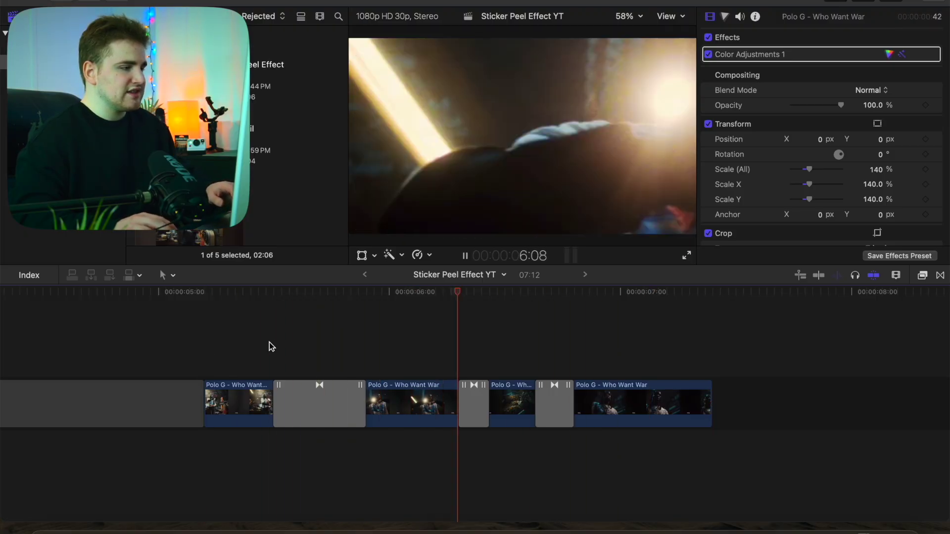
pyautogui.click(269, 342)
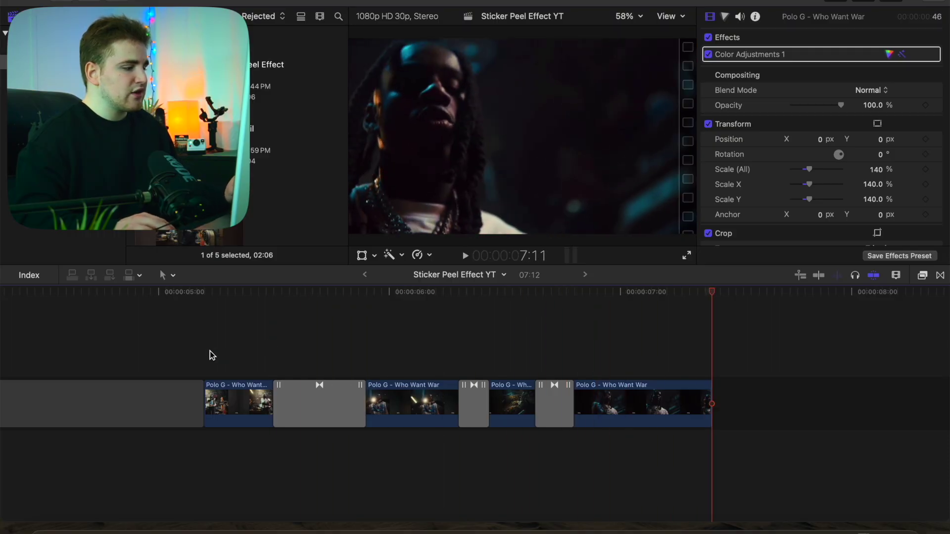
pyautogui.click(209, 352)
# Step: Delete the Glow, Wipe 2 and Shake 3 transitions between the video clips
pyautogui.click(309, 405)
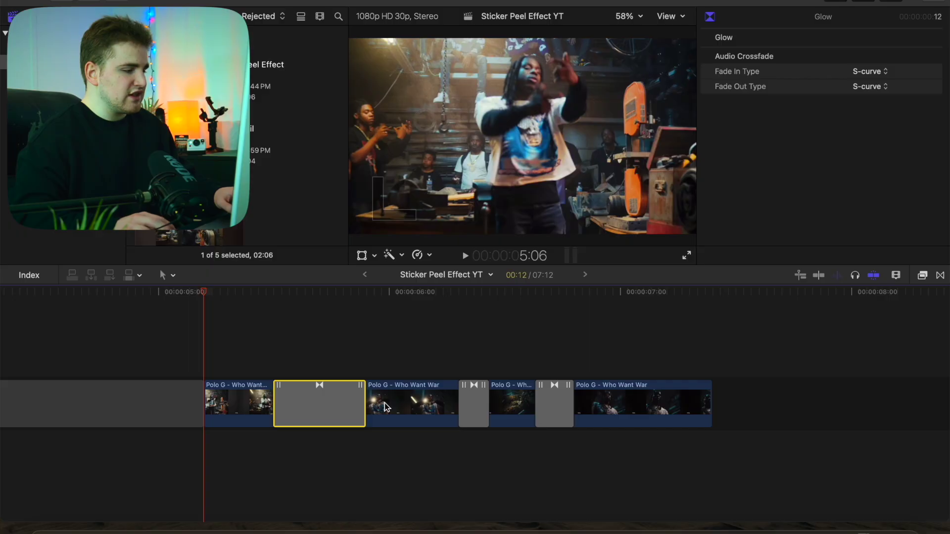
pyautogui.keyDown('super'); pyautogui.click(479, 405); pyautogui.keyUp('super')
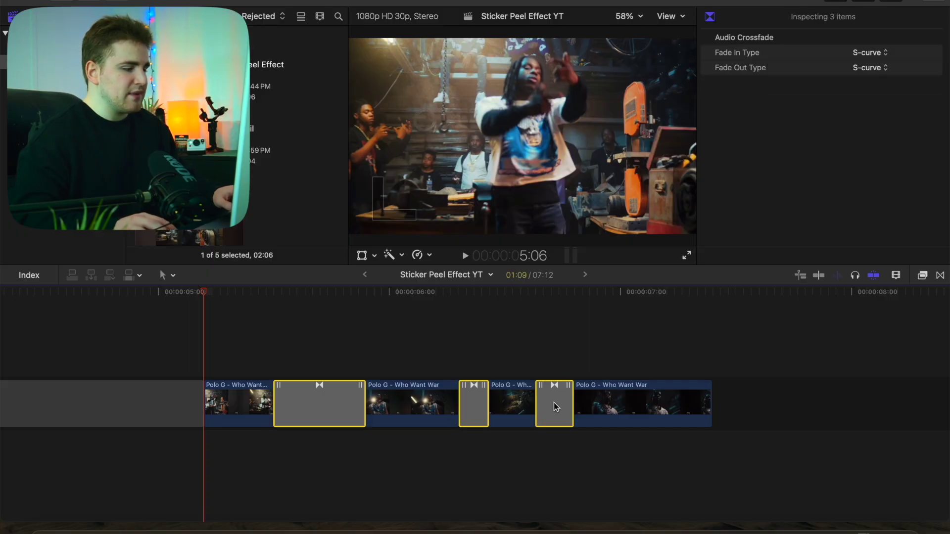
pyautogui.press('Delete')
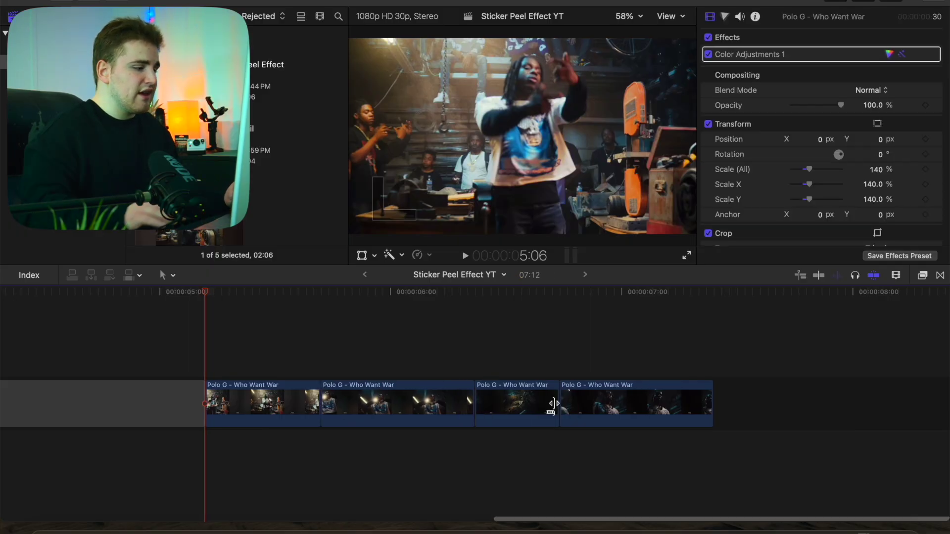
# Step: Trim 7 frames off the end of the first video clip after the gap
pyautogui.click(244, 364)
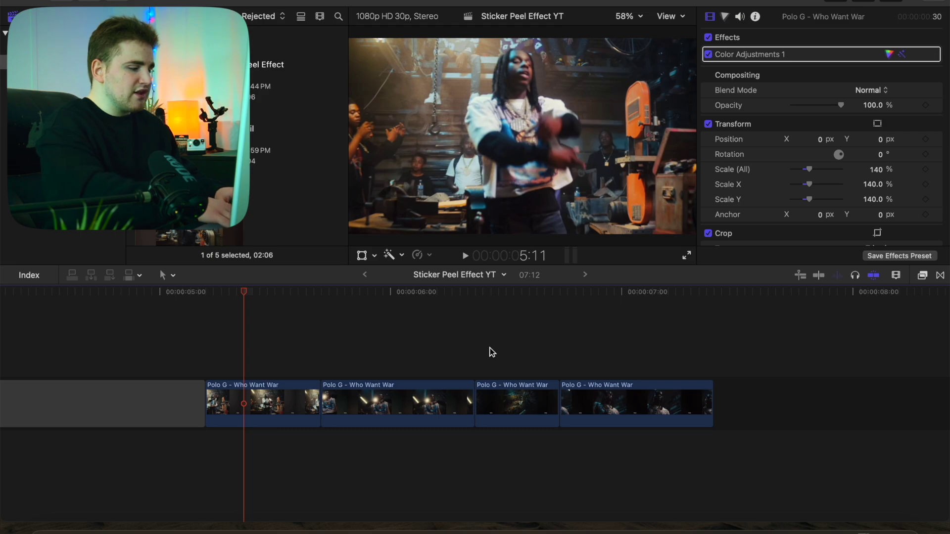
pyautogui.press('super+equal')
pyautogui.hscroll(3, 492, 349)
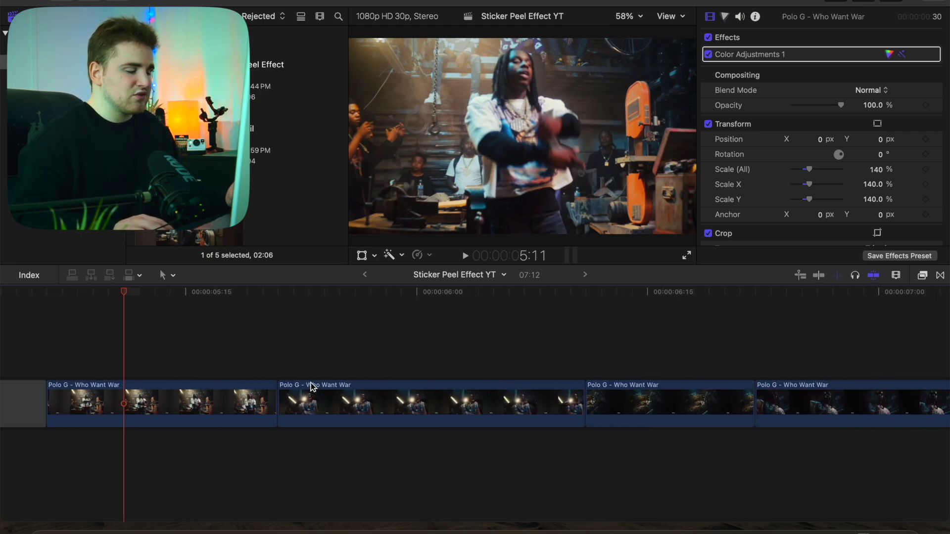
pyautogui.click(146, 397)
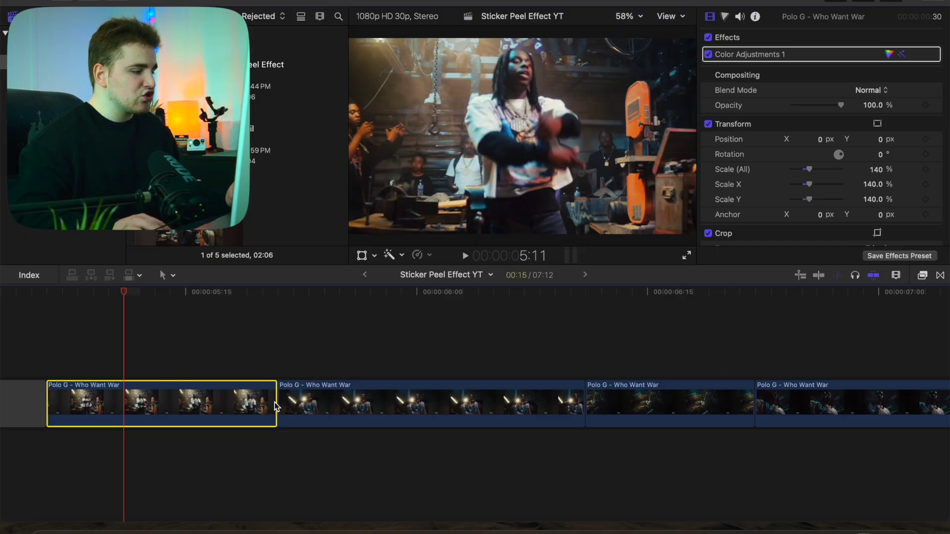
pyautogui.moveTo(274, 402); pyautogui.dragTo(169, 403)
# Step: Trim the second video clip by 7 frames at its start and 4 frames at its end
pyautogui.click(224, 404)
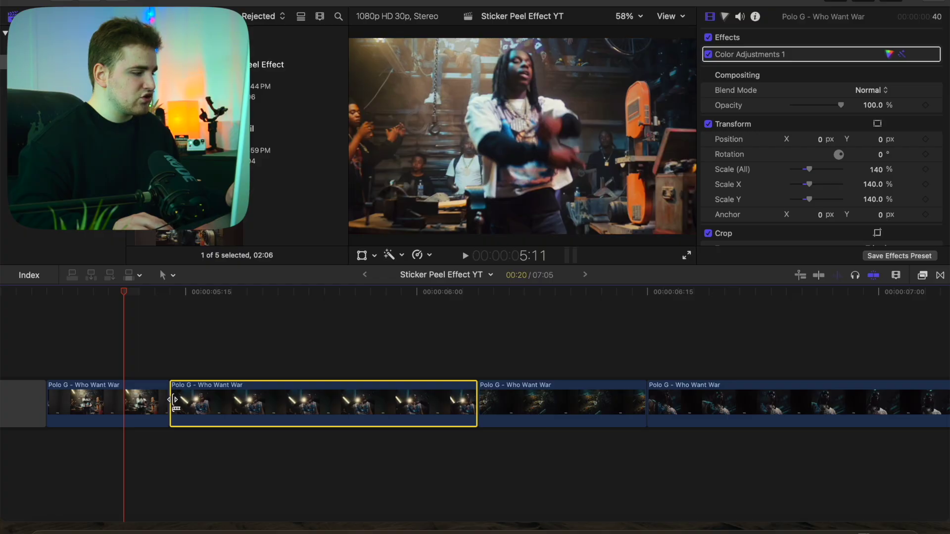
pyautogui.moveTo(173, 403); pyautogui.dragTo(279, 403)
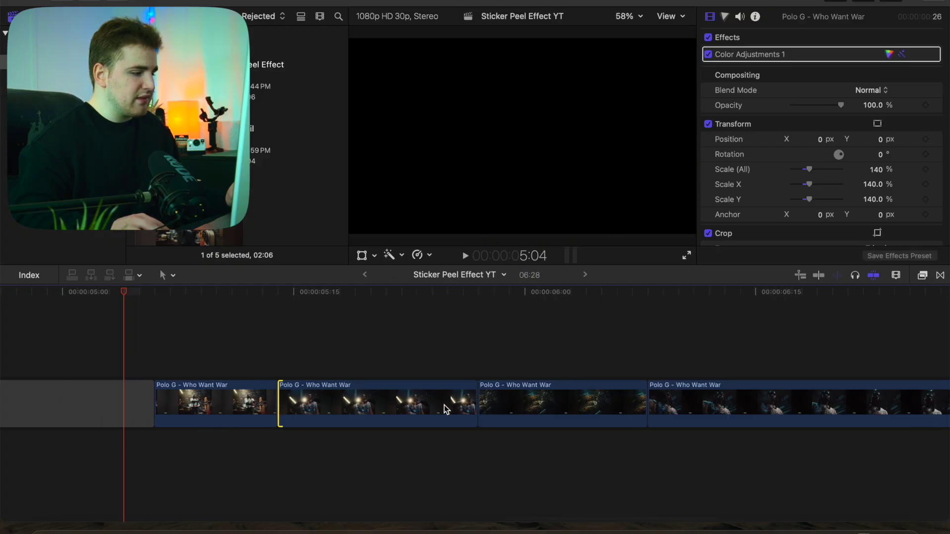
pyautogui.moveTo(476, 403); pyautogui.dragTo(415, 403)
# Step: Trim 3 frames off the start of the third video clip and set the playhead to the start of the first clip
pyautogui.click(462, 396)
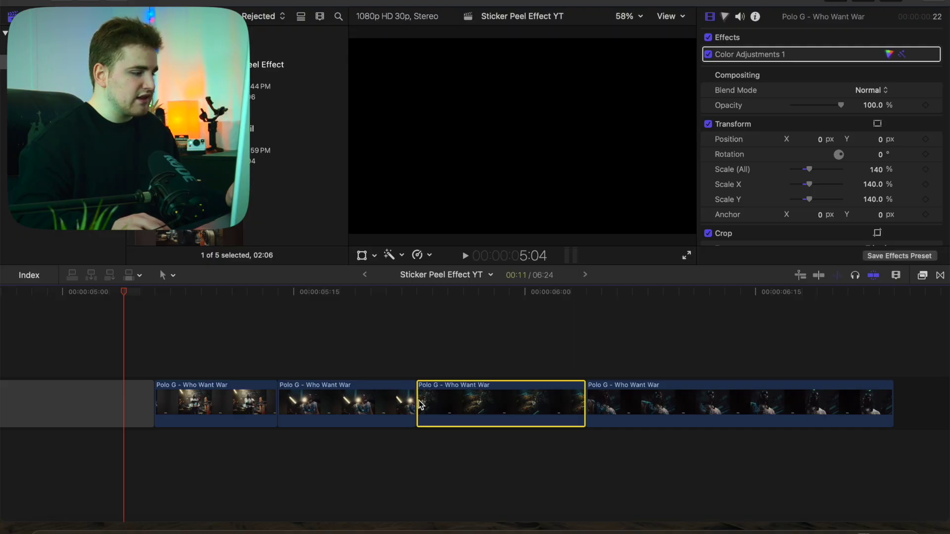
pyautogui.moveTo(420, 404); pyautogui.dragTo(465, 403)
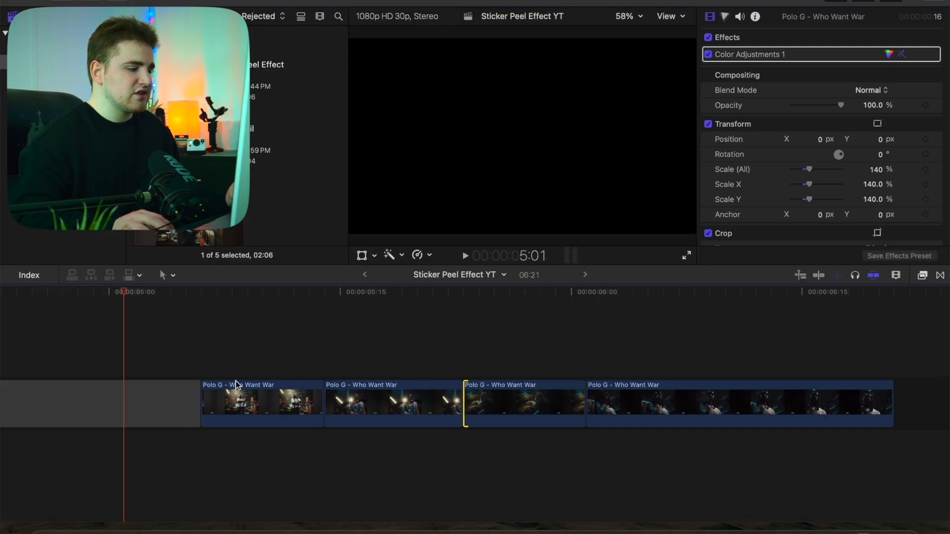
pyautogui.click(202, 368)
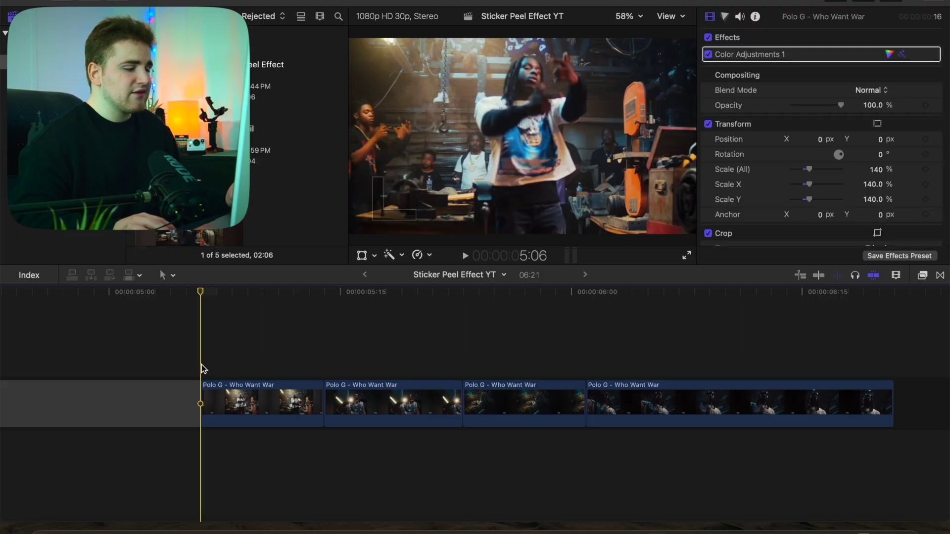